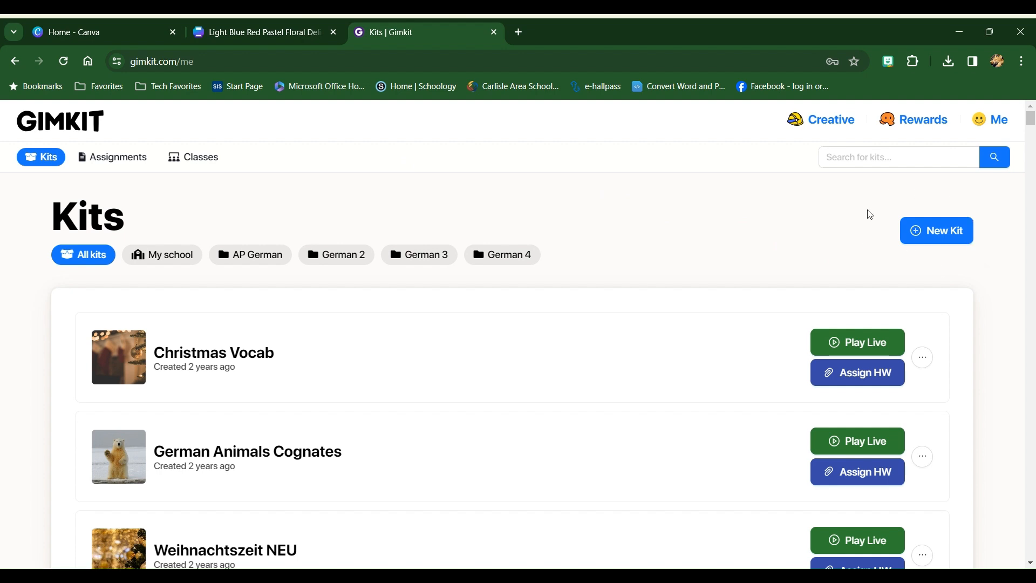
- Create a new kit named "Practice Kit" with English as its language and the tipped pink mug photo as its cover
{"action": "left_click", "coordinate": [944, 238]}
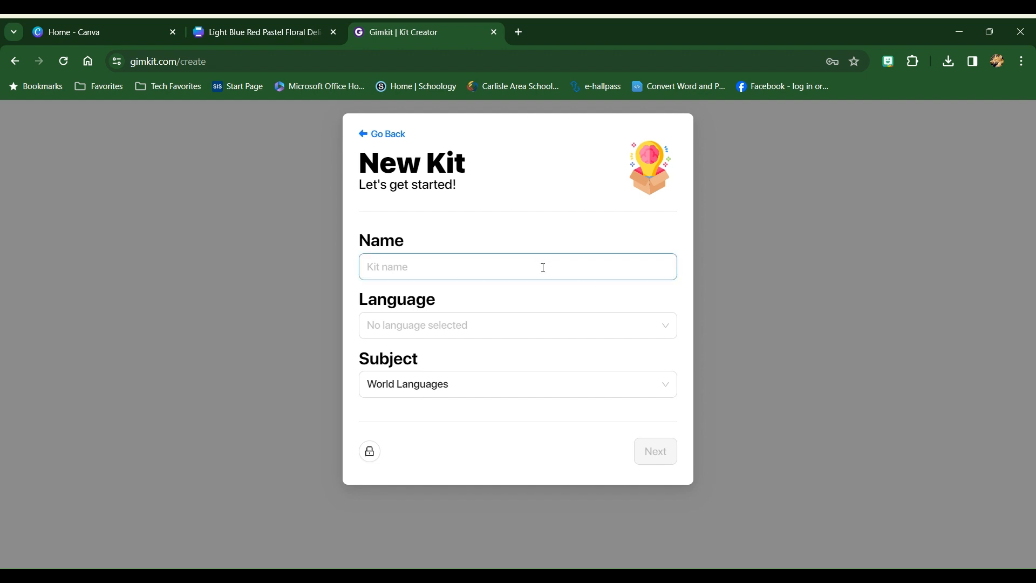
{"action": "left_click", "coordinate": [543, 268]}
{"action": "type", "text": "Practice Kit"}
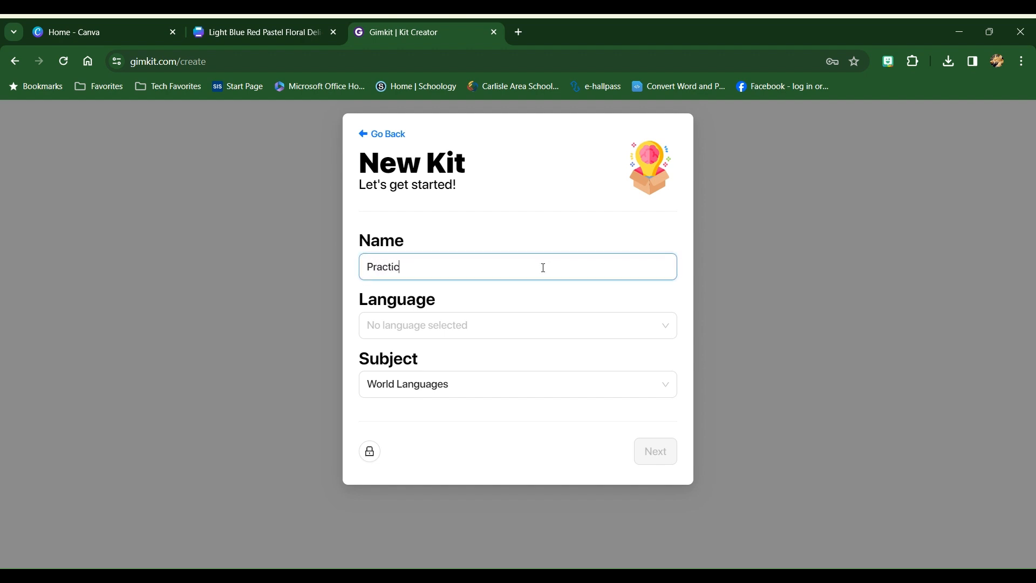
{"action": "left_click", "coordinate": [455, 325]}
{"action": "left_click", "coordinate": [413, 354]}
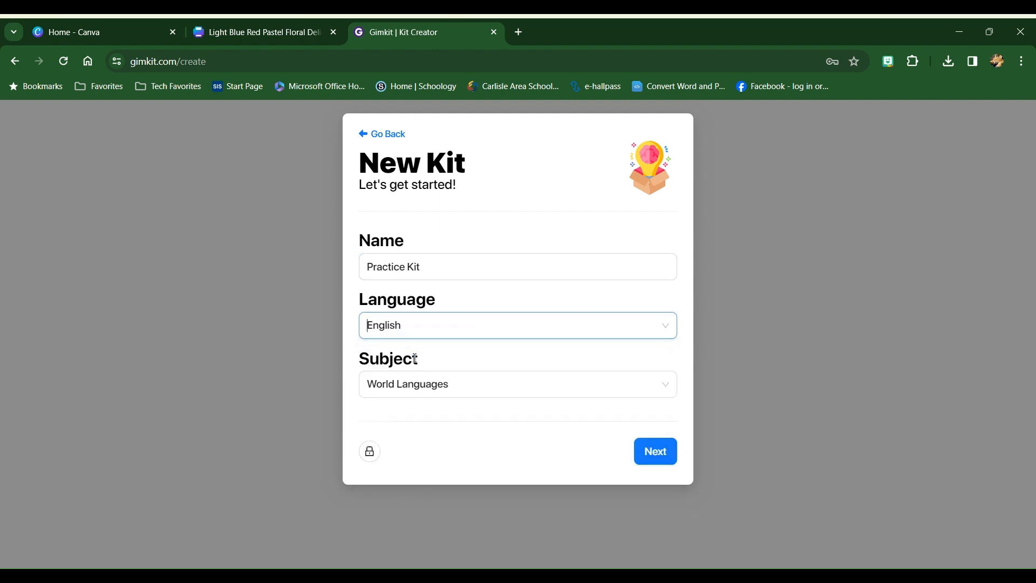
{"action": "left_click", "coordinate": [654, 452]}
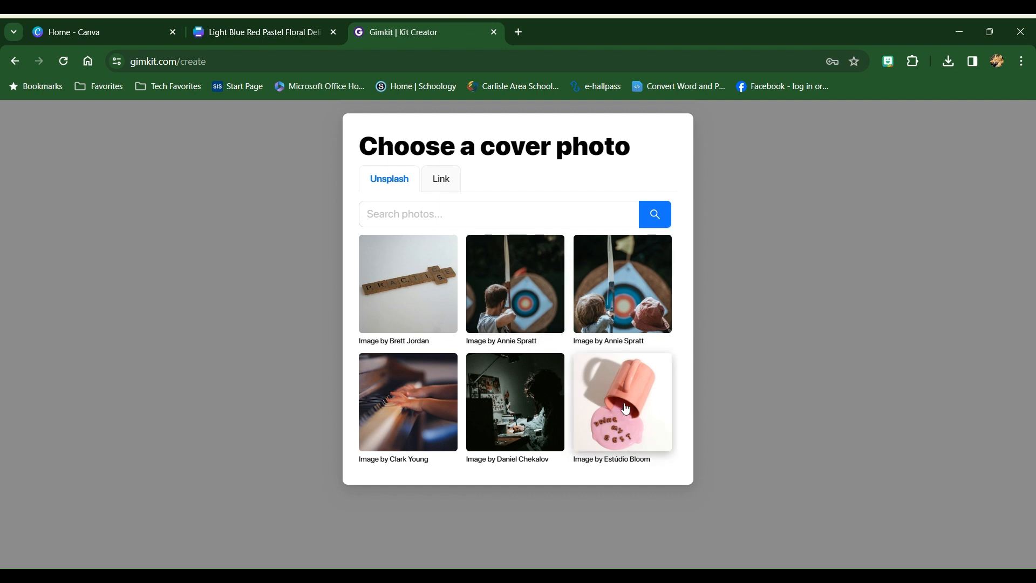
{"action": "left_click", "coordinate": [626, 409]}
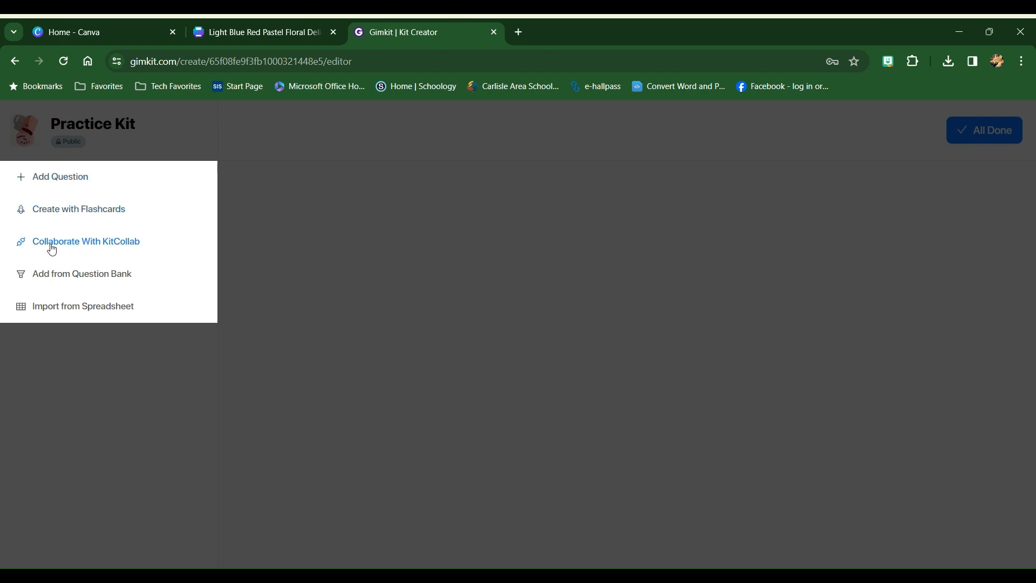
- Enable KitCollab for the new kit and join it through the shared link by entering the contributor's name
{"action": "left_click", "coordinate": [91, 244]}
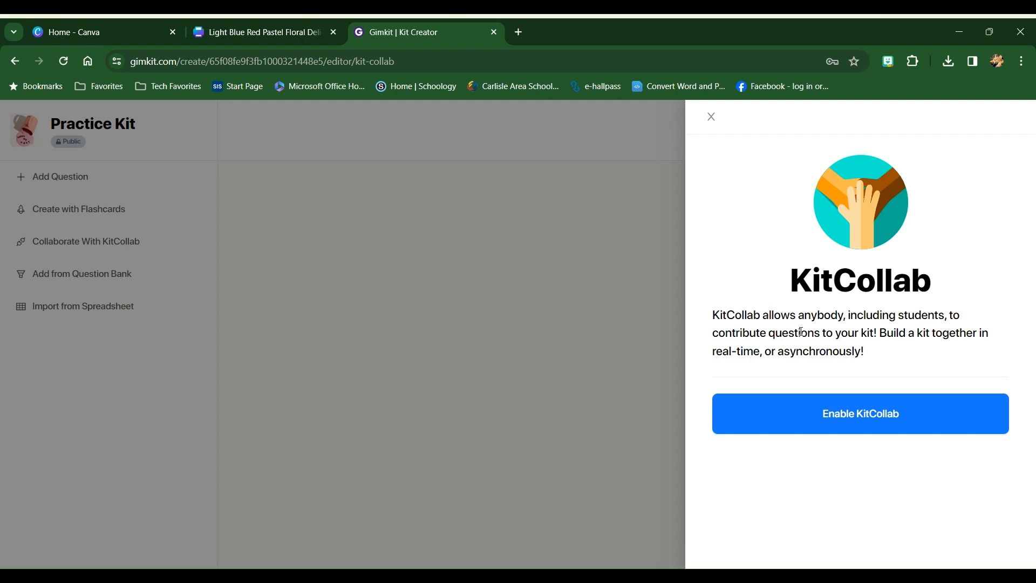
{"action": "left_click", "coordinate": [866, 417]}
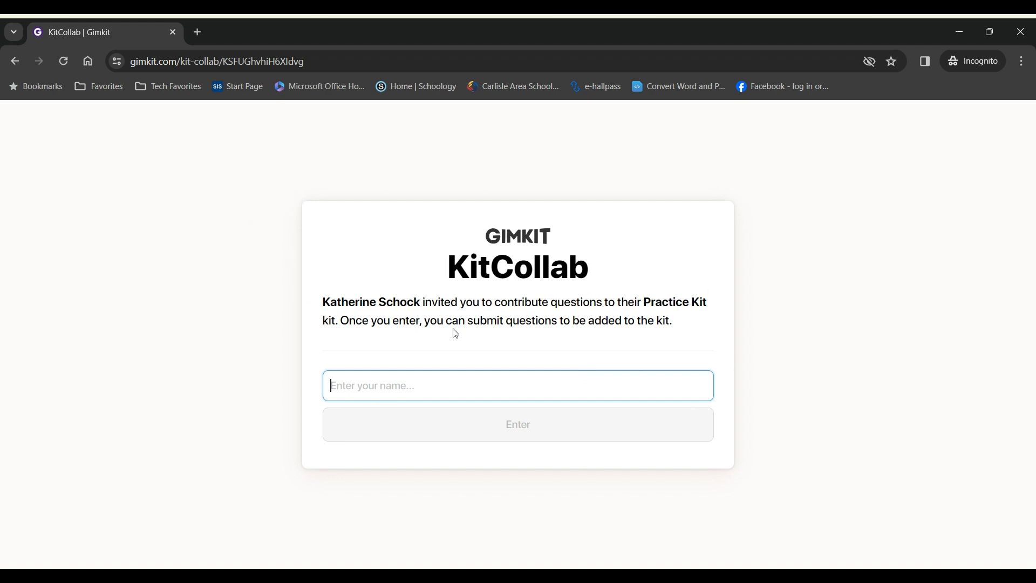
{"action": "type", "text": "Kathy"}
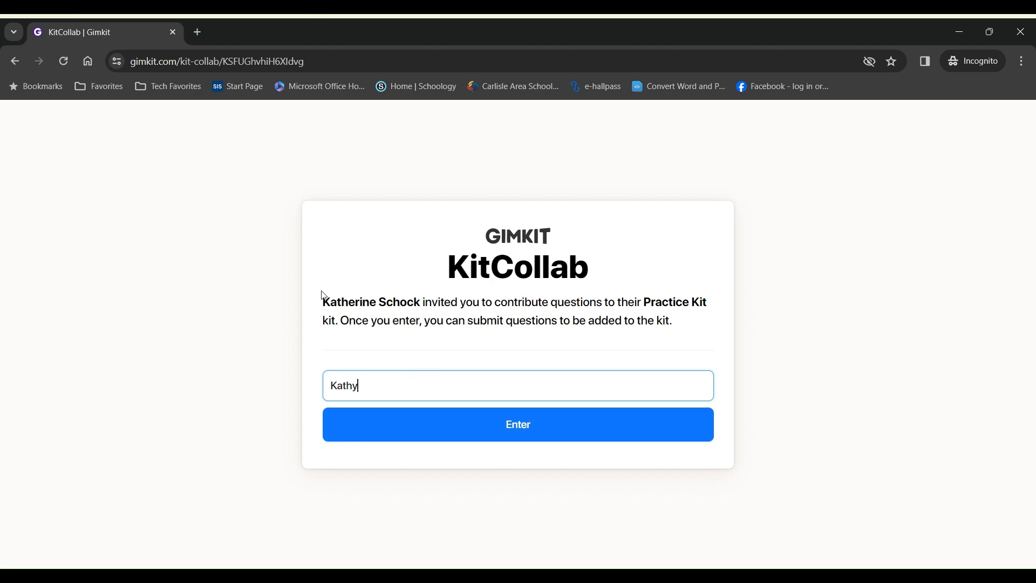
{"action": "left_click", "coordinate": [527, 428]}
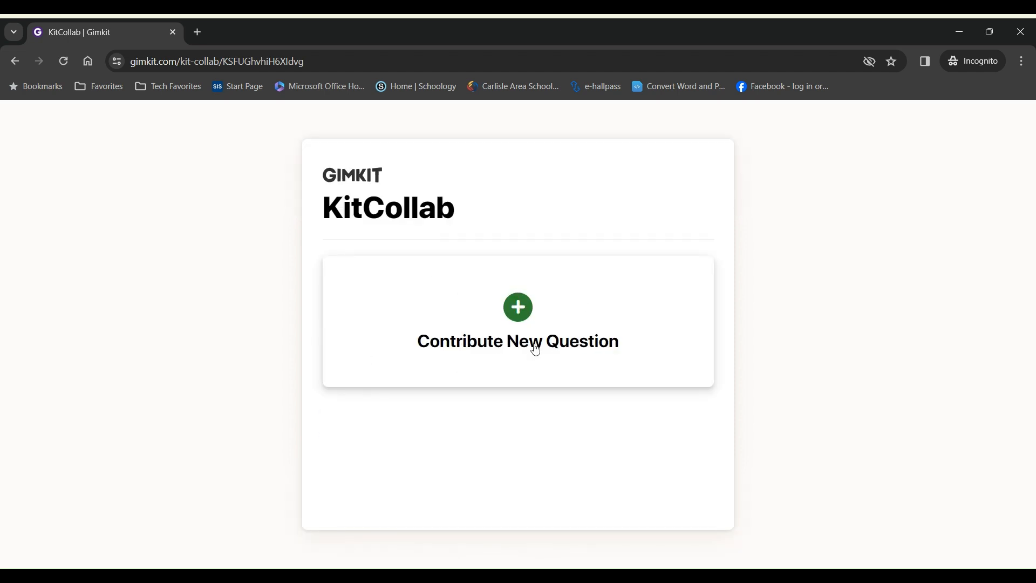
- Start contributing a multiple-choice question "Schade!" with the correct answer "Too bad!"
{"action": "left_click", "coordinate": [501, 314]}
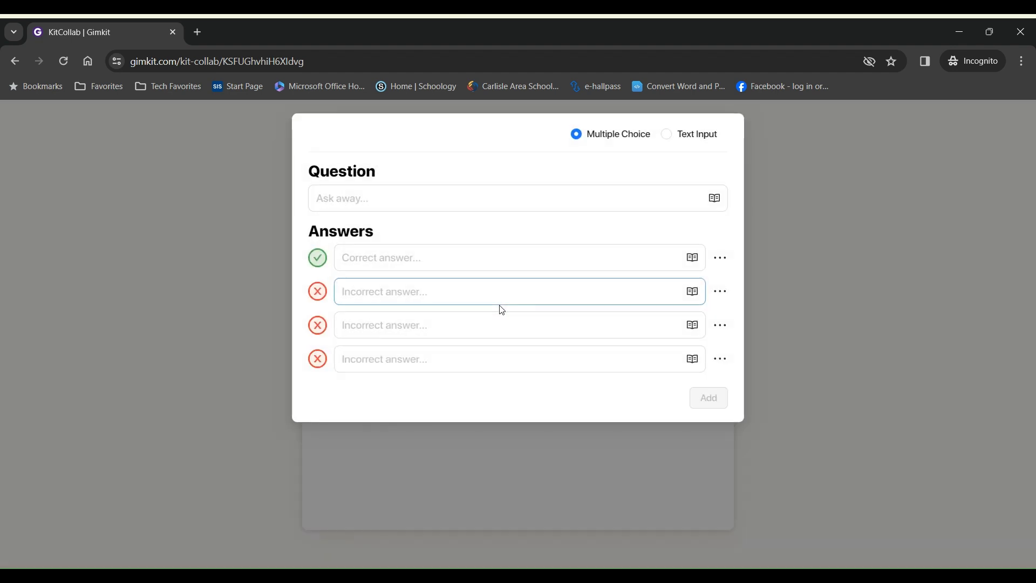
{"action": "left_click", "coordinate": [442, 201]}
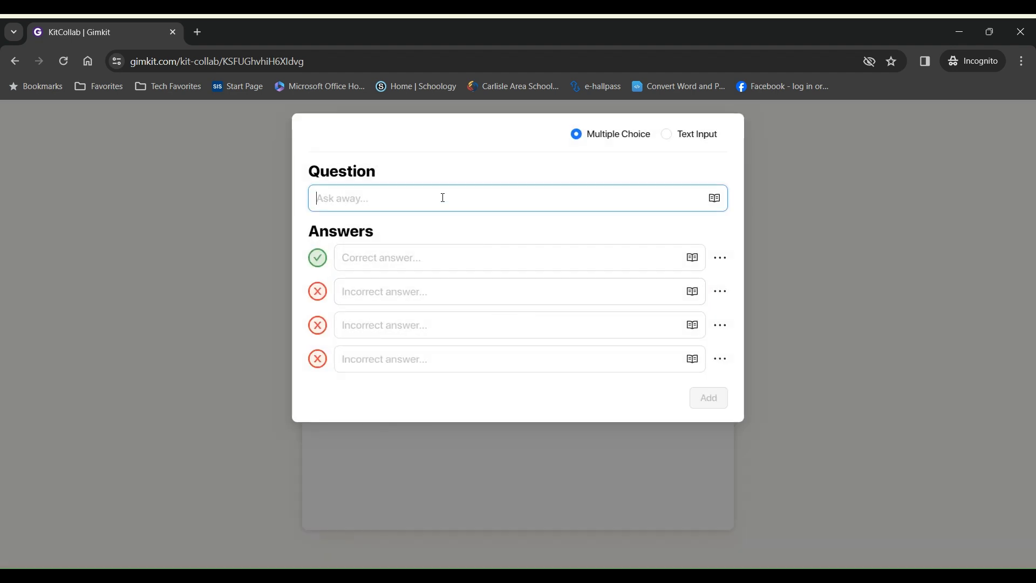
{"action": "type", "text": "Schade"}
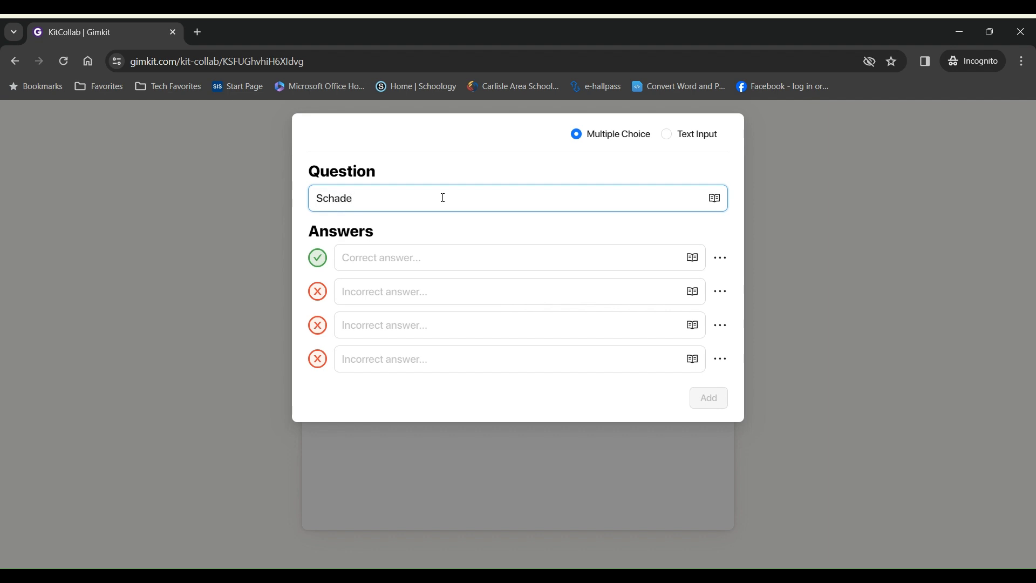
{"action": "type", "text": "!"}
{"action": "left_click", "coordinate": [422, 257]}
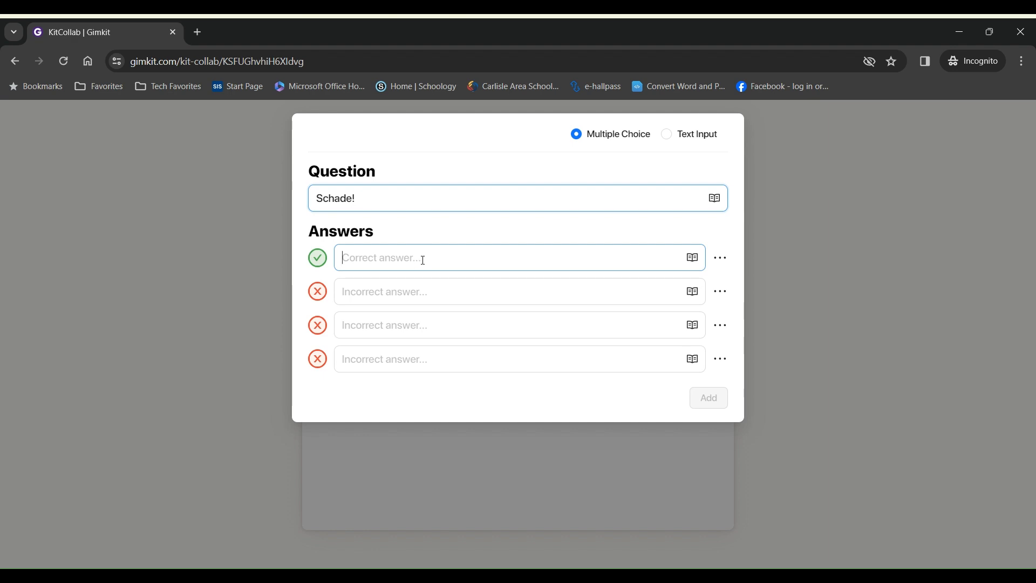
{"action": "type", "text": "Too bad"}
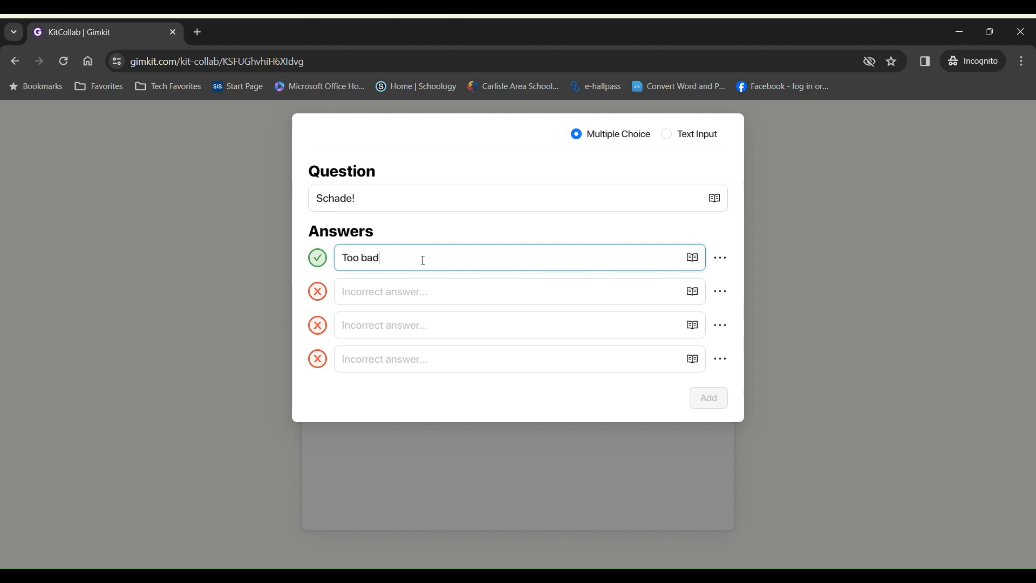
{"action": "type", "text": "!"}
- Enter the incorrect answers "Uh oh.", "That's right!" and "Yes!" and submit the question for approval
{"action": "left_click", "coordinate": [403, 285]}
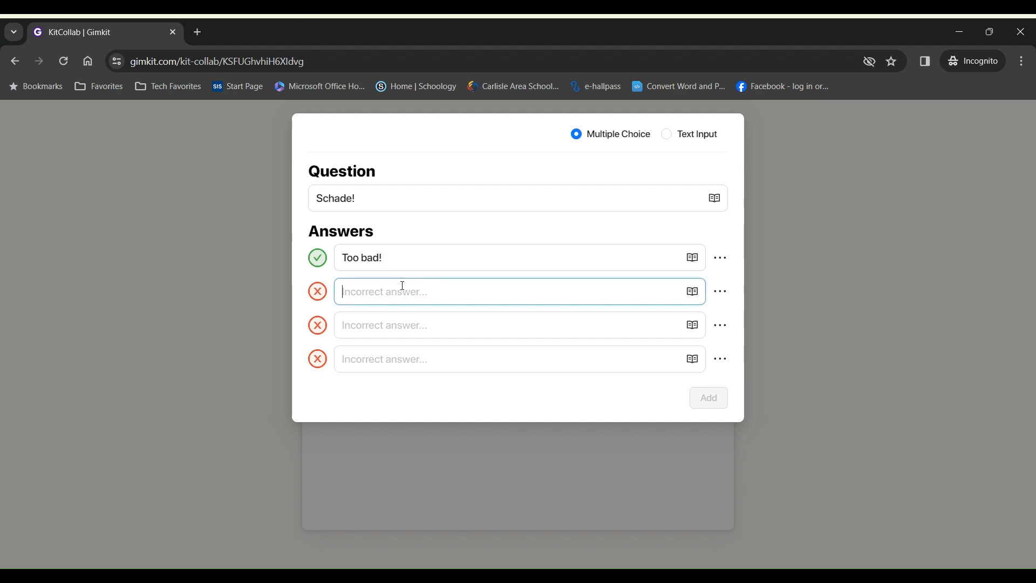
{"action": "type", "text": "Uh oh."}
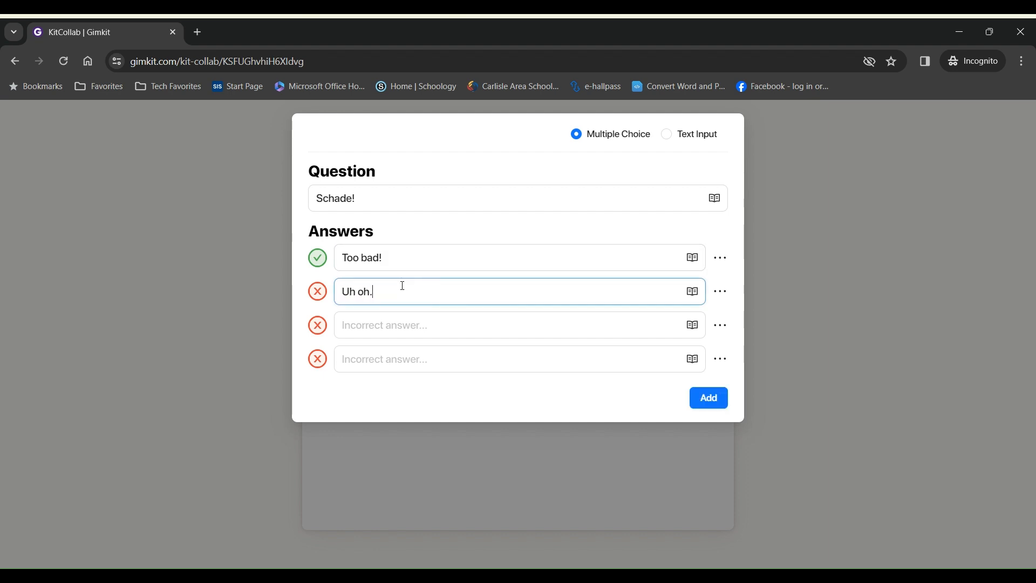
{"action": "left_click", "coordinate": [381, 330]}
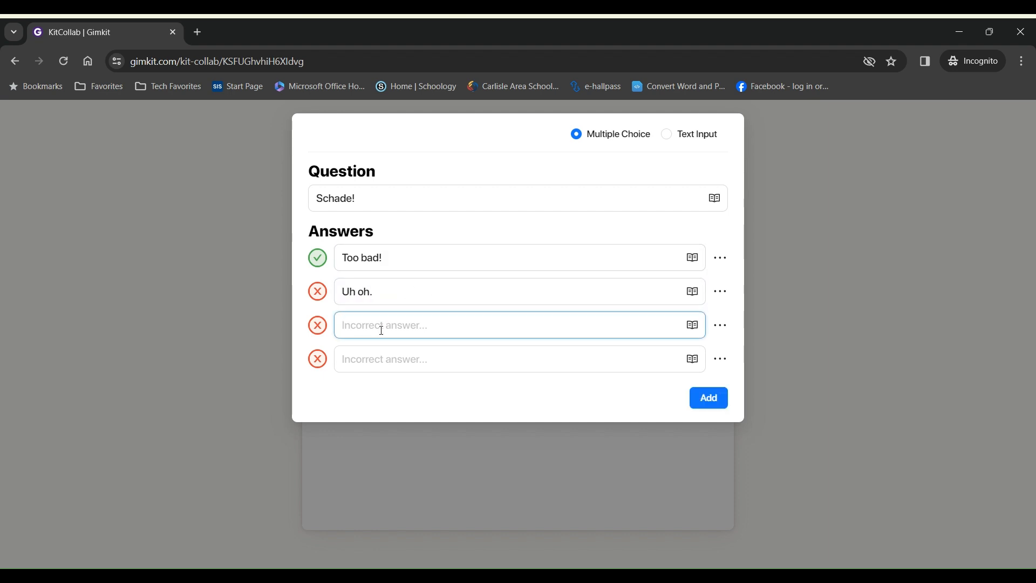
{"action": "type", "text": "That's right!"}
{"action": "left_click", "coordinate": [379, 358]}
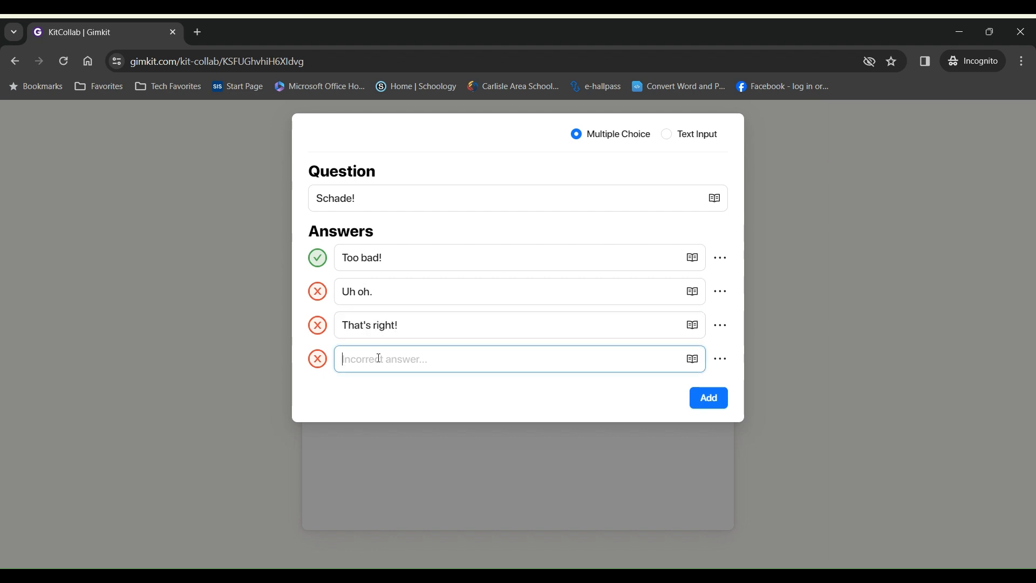
{"action": "type", "text": "Yes!"}
{"action": "left_click", "coordinate": [709, 398]}
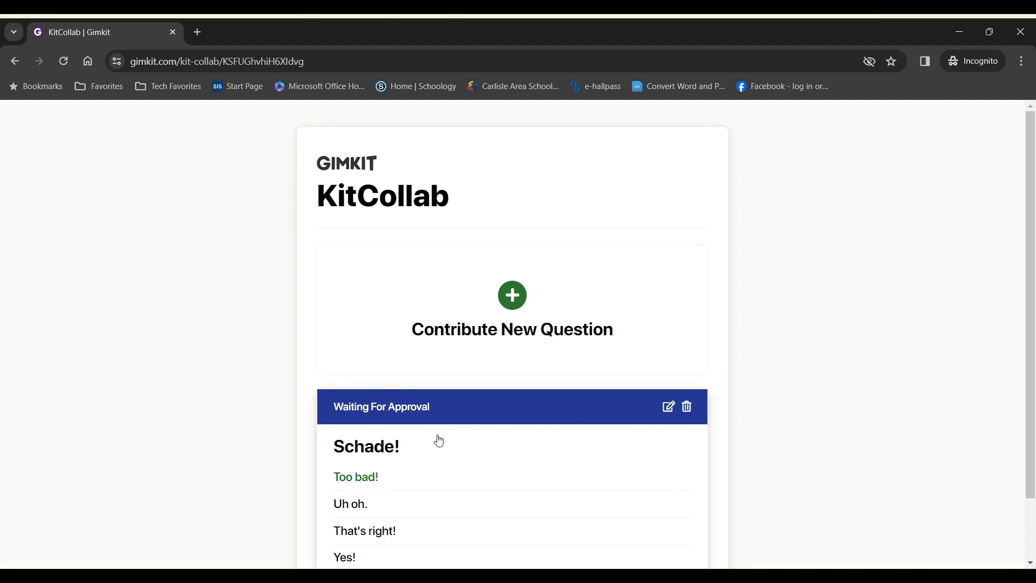
{"action": "scroll", "coordinate": [439, 440], "scroll_direction": "down", "scroll_amount": 2}
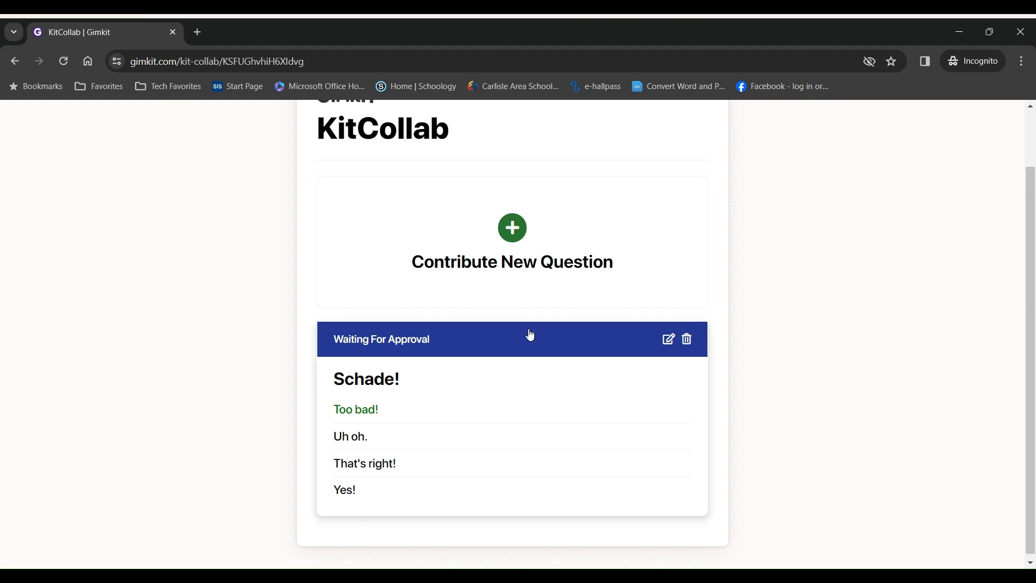
- Switch back to the kit owner's window, add the submitted "Schade!" question to the kit and close KitCollab
{"action": "left_click", "coordinate": [587, 575]}
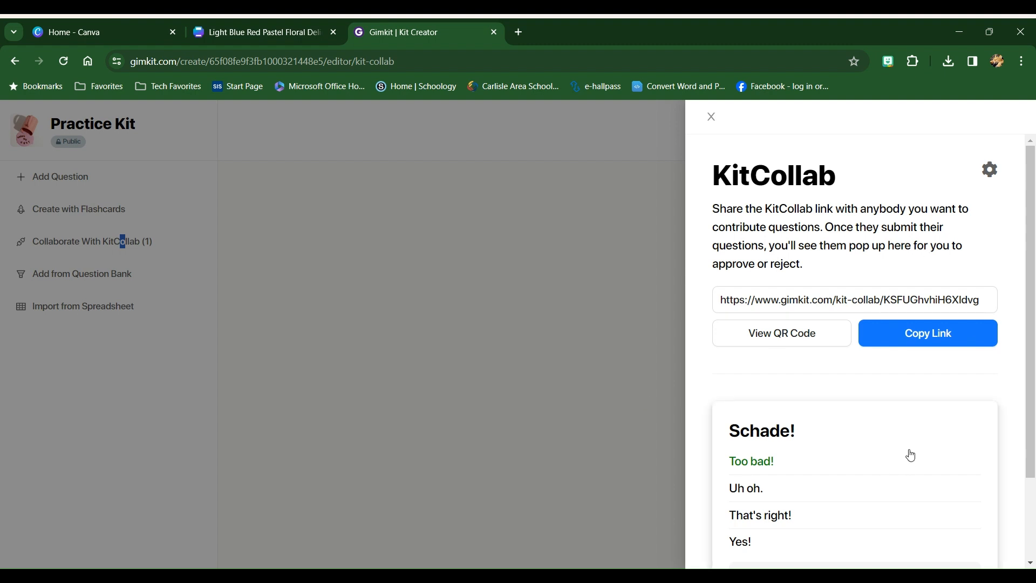
{"action": "scroll", "coordinate": [915, 416], "scroll_direction": "down", "scroll_amount": 1}
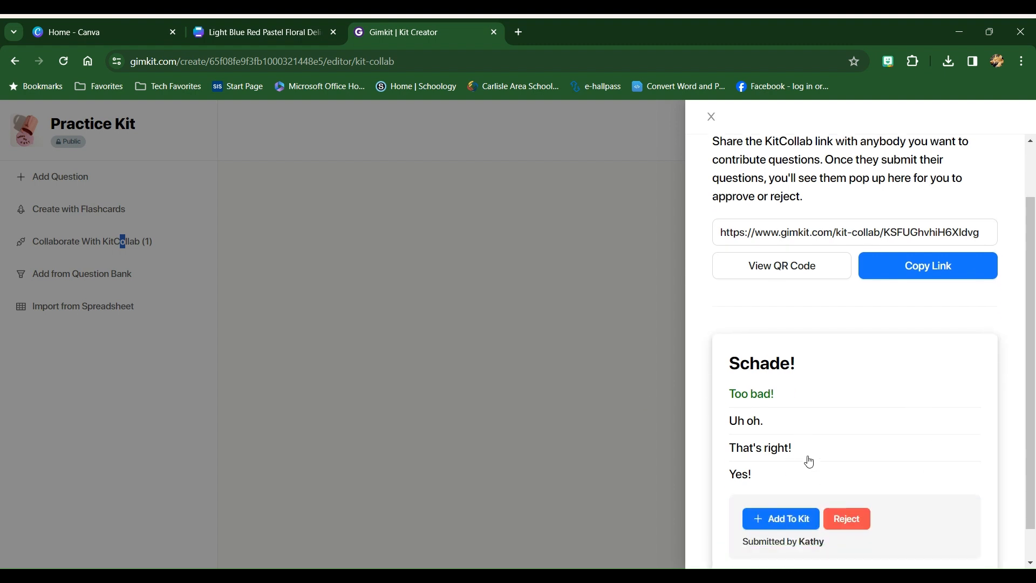
{"action": "scroll", "coordinate": [846, 417], "scroll_direction": "down", "scroll_amount": 1}
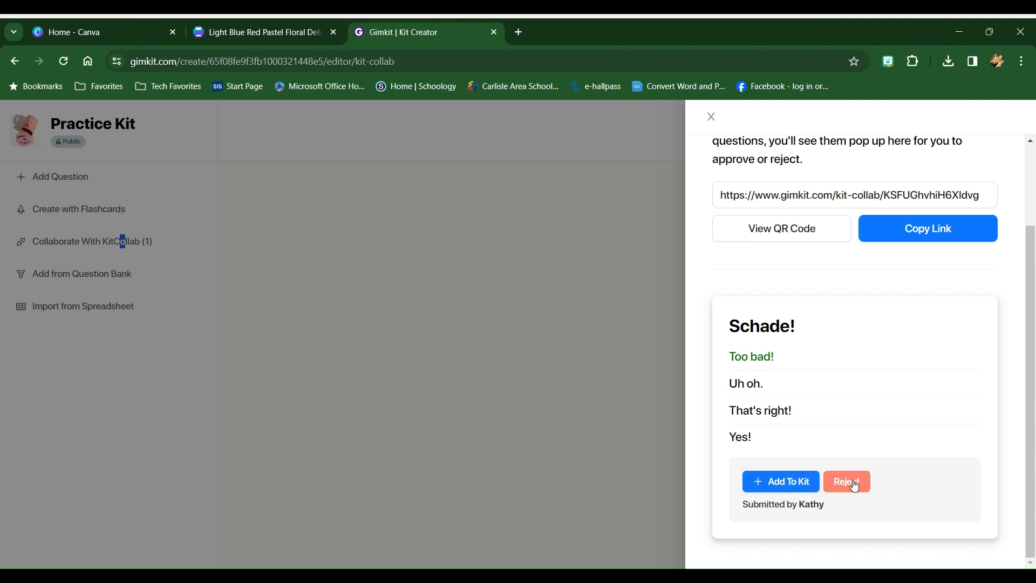
{"action": "left_click", "coordinate": [797, 483]}
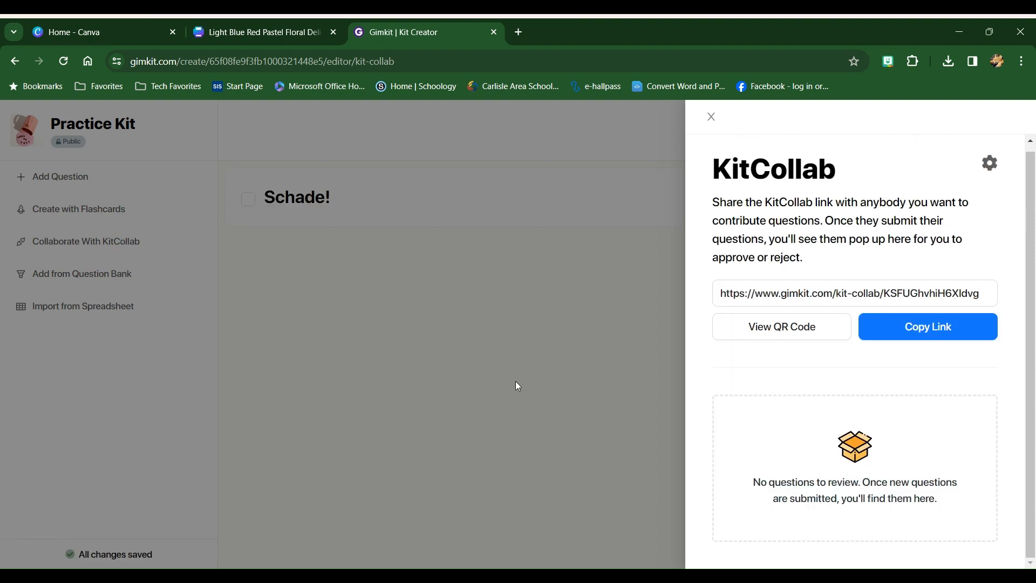
{"action": "left_click", "coordinate": [711, 116]}
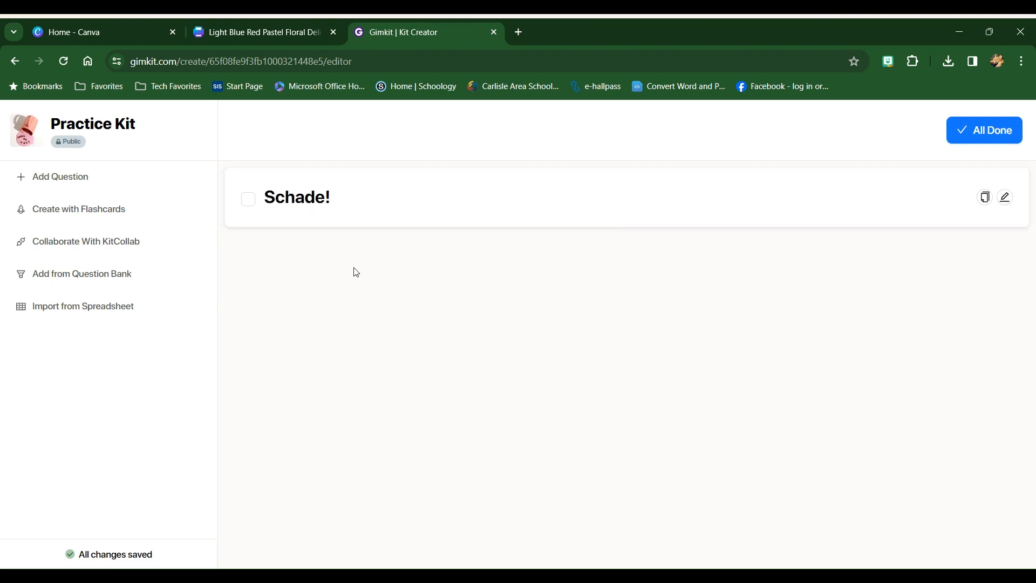
- Reopen KitCollab and examine its settings for private access, link regeneration and disabling, leaving them as they are
{"action": "left_click", "coordinate": [110, 250]}
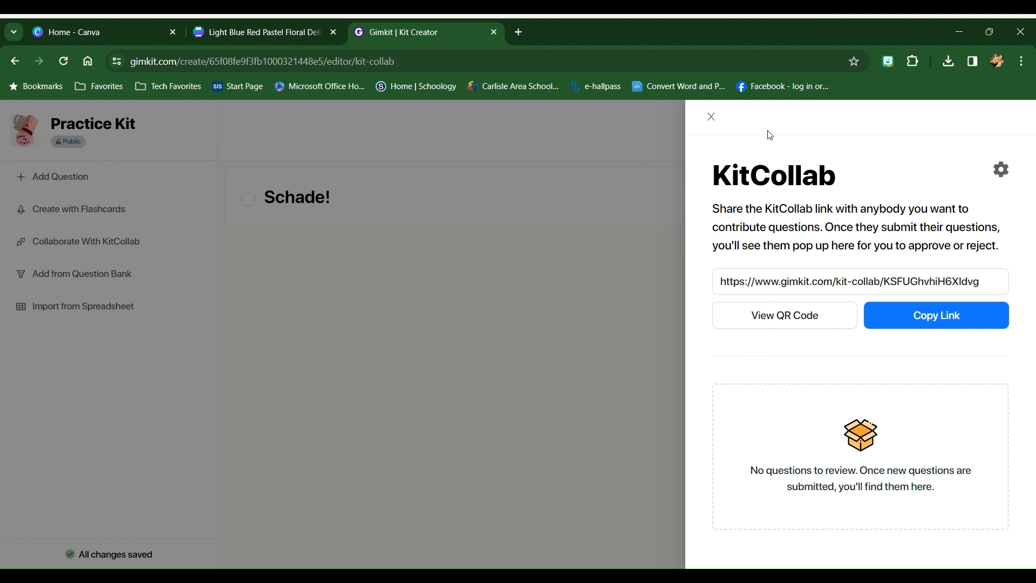
{"action": "left_click", "coordinate": [1000, 169]}
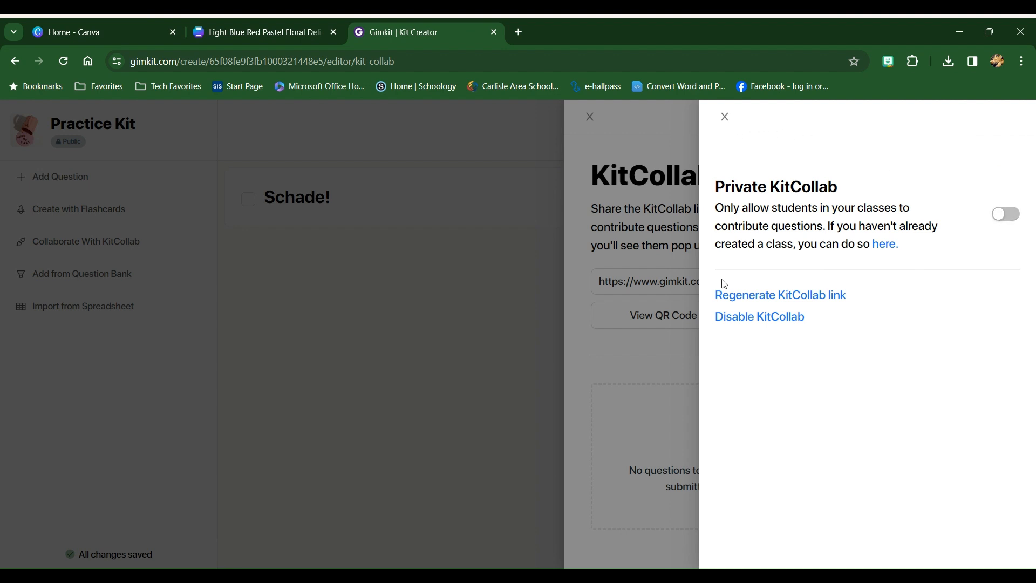
{"action": "left_click", "coordinate": [724, 117]}
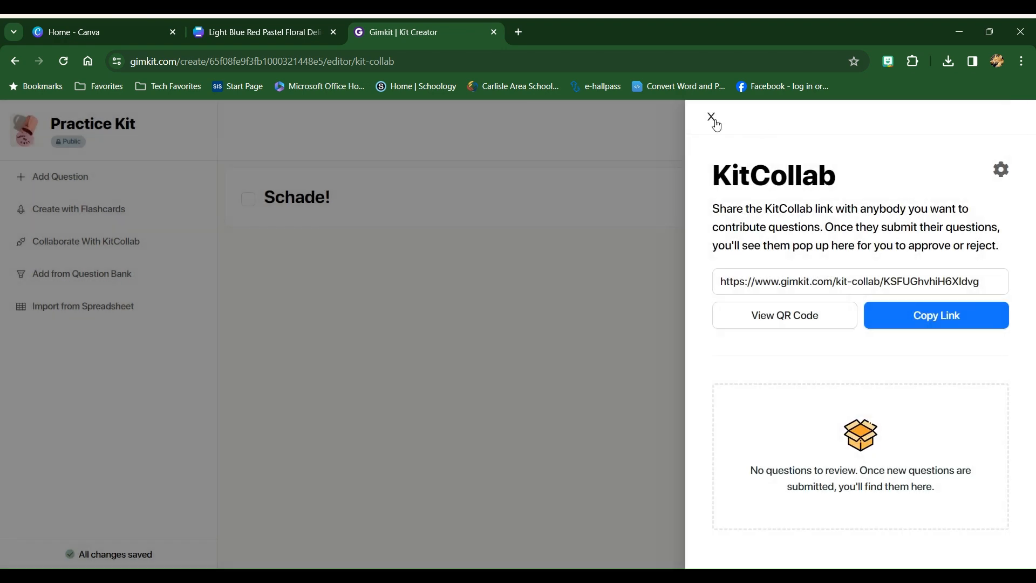
{"action": "left_click", "coordinate": [711, 117]}
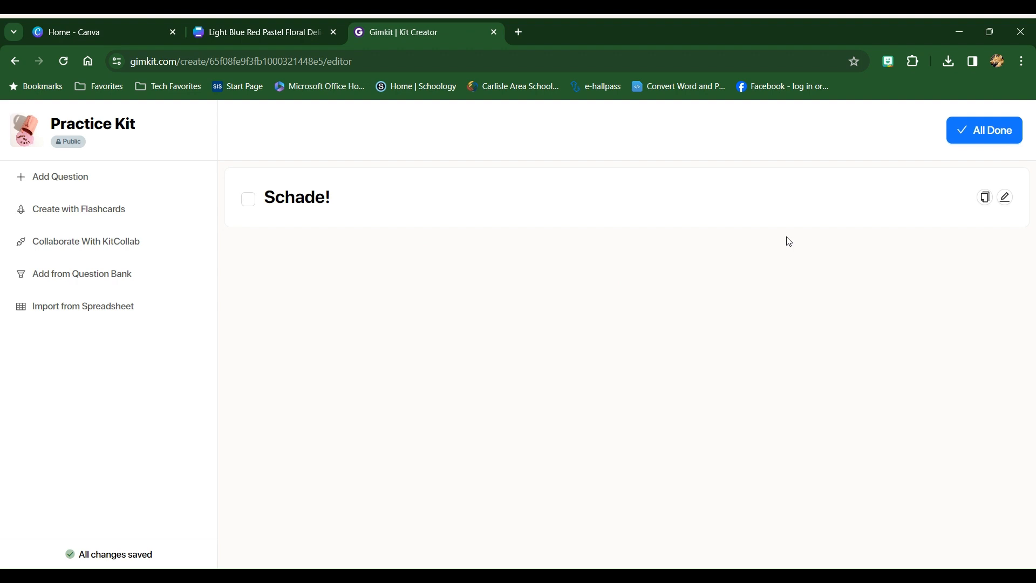
- Finish editing Practice Kit and return to the list of kits
{"action": "left_click", "coordinate": [963, 132]}
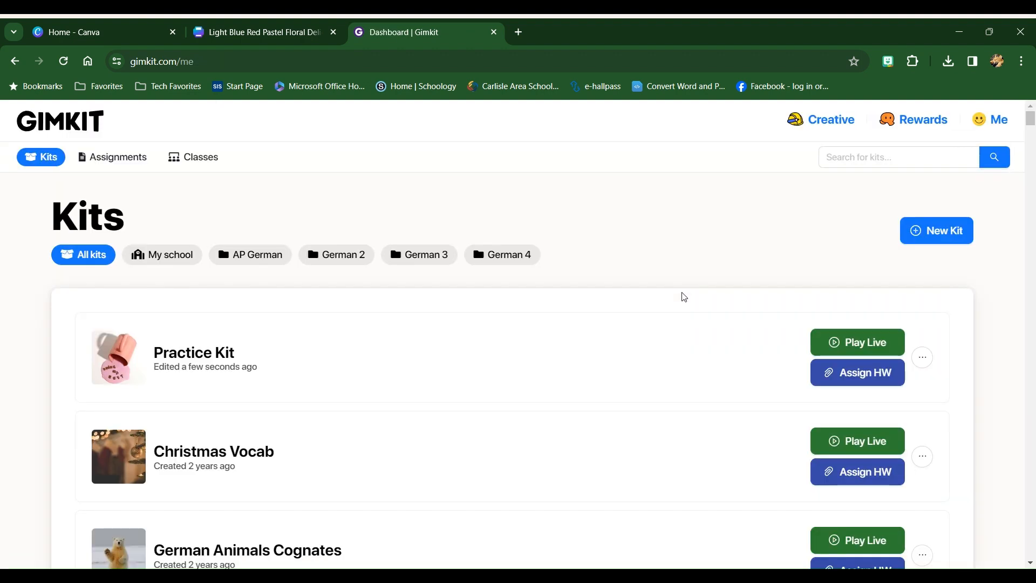